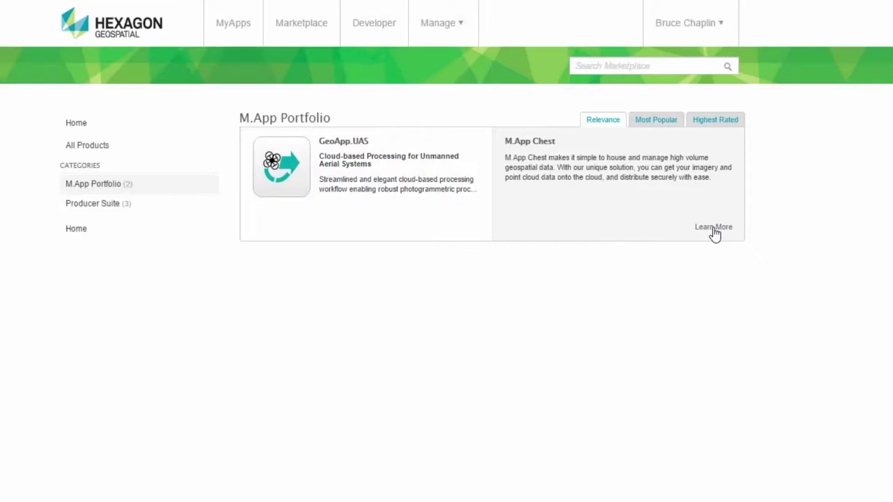
Step: Open the M.App Chest product page and review its feature descriptions from Big Data Management through Resilient
{"action": "left_click", "coordinate": [713, 228]}
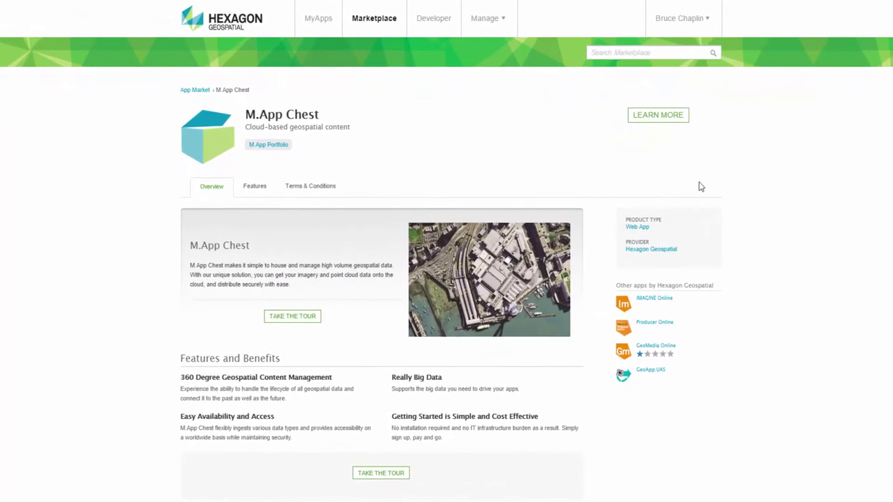
{"action": "left_click", "coordinate": [255, 189]}
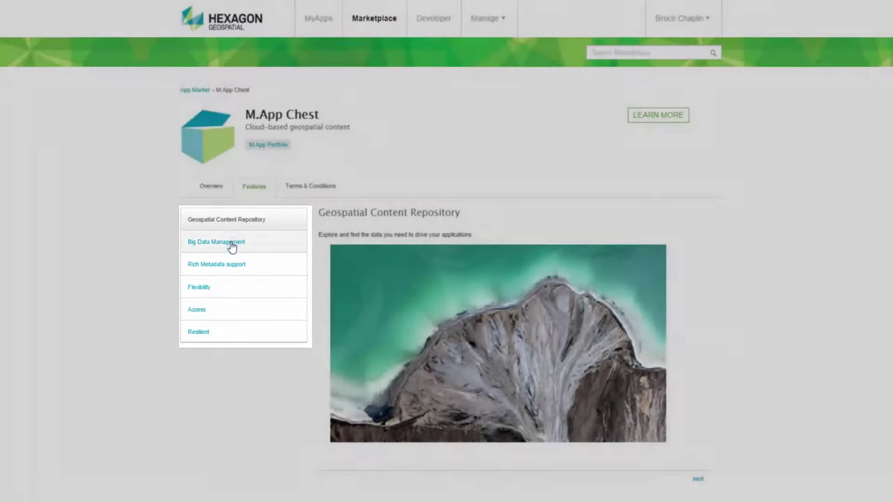
{"action": "left_click", "coordinate": [230, 246]}
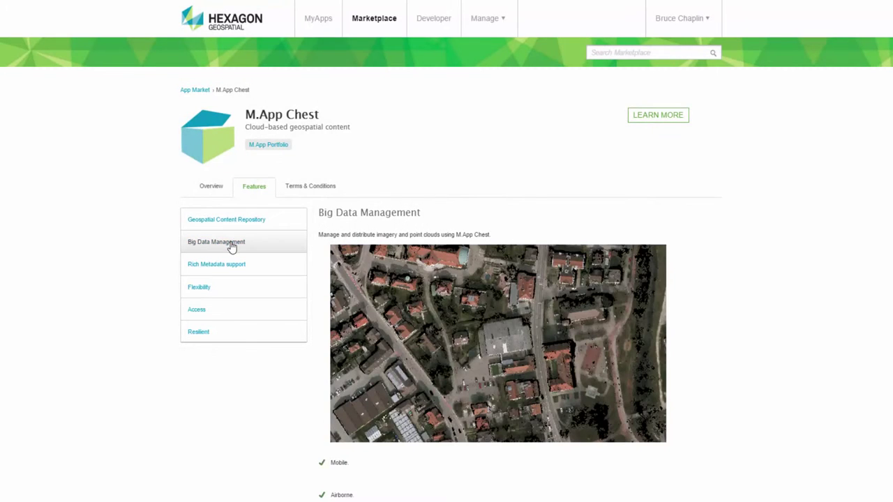
{"action": "left_click", "coordinate": [231, 269]}
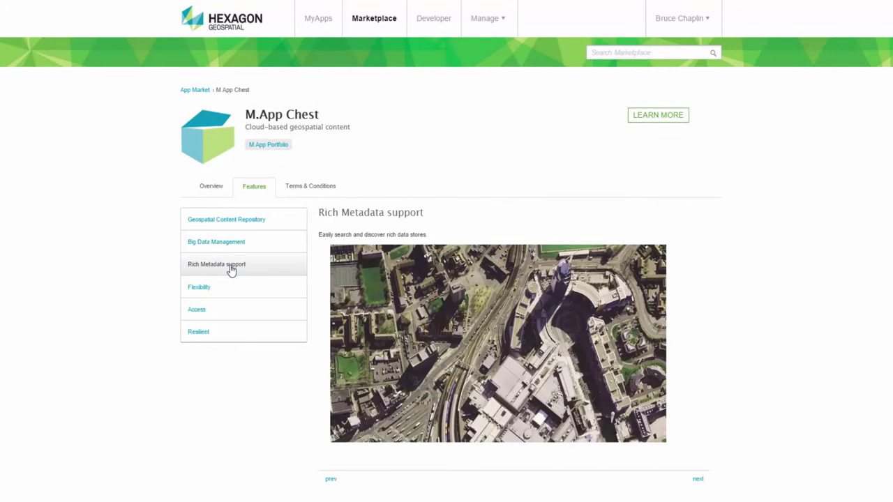
{"action": "left_click", "coordinate": [231, 293]}
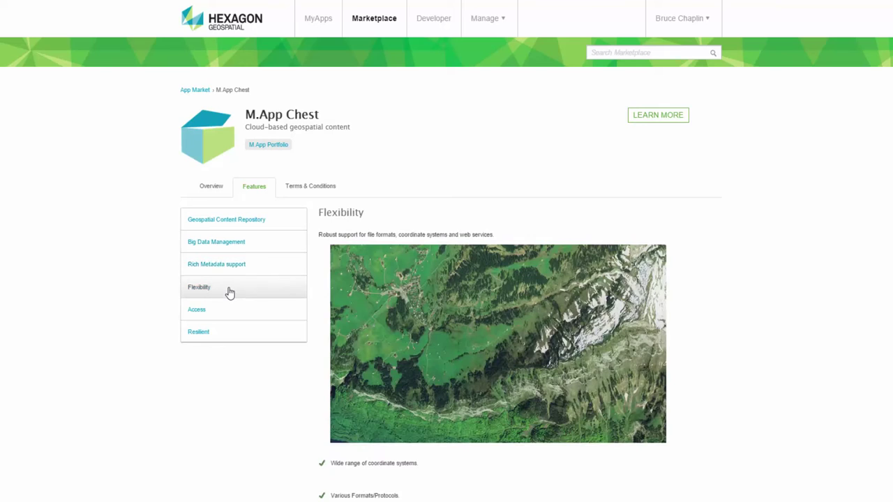
{"action": "left_click", "coordinate": [229, 314]}
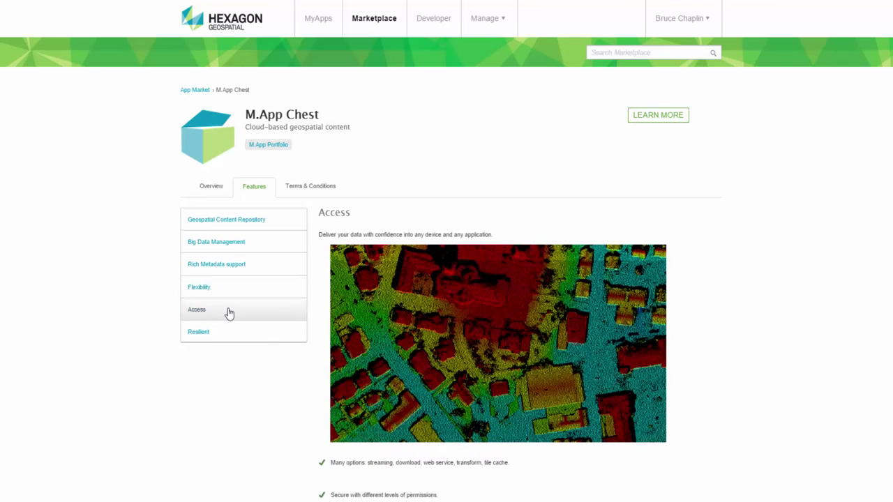
{"action": "left_click", "coordinate": [229, 333]}
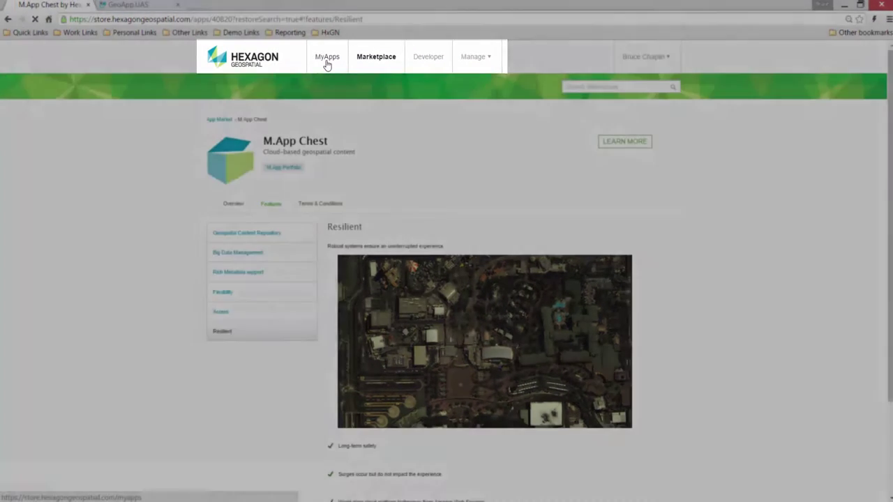
Step: Launch M.App Chest from MyApps and filter the assets to folders only, excluding documents, point clouds and images
{"action": "left_click", "coordinate": [327, 57]}
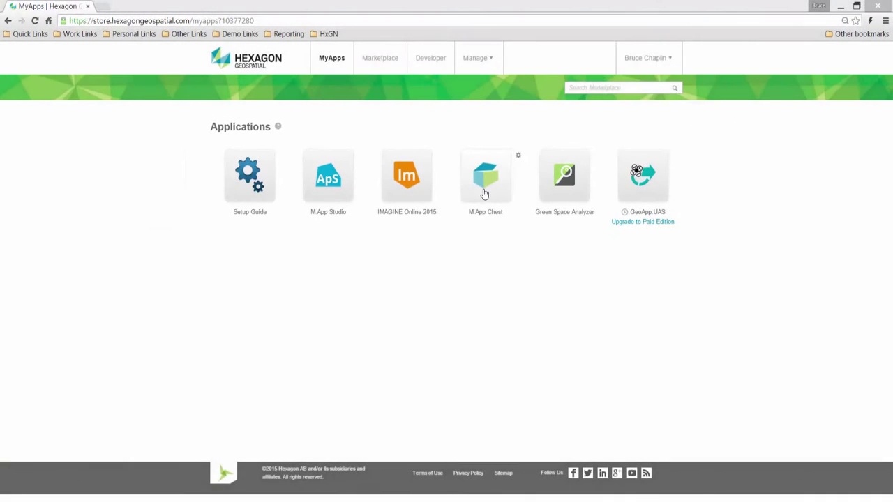
{"action": "left_click", "coordinate": [486, 193]}
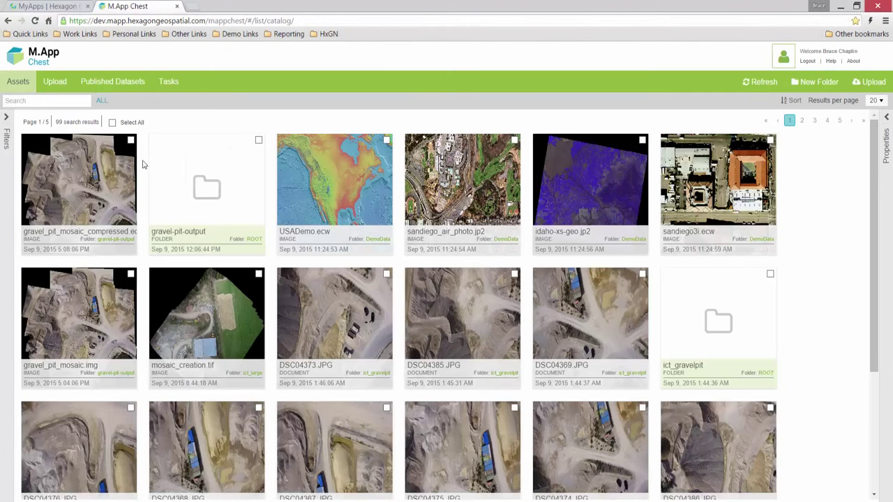
{"action": "left_click", "coordinate": [8, 119]}
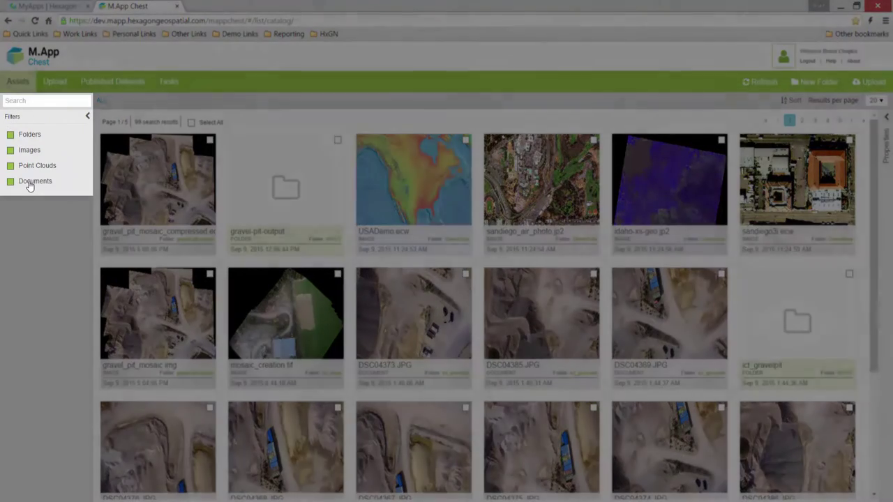
{"action": "left_click", "coordinate": [31, 181]}
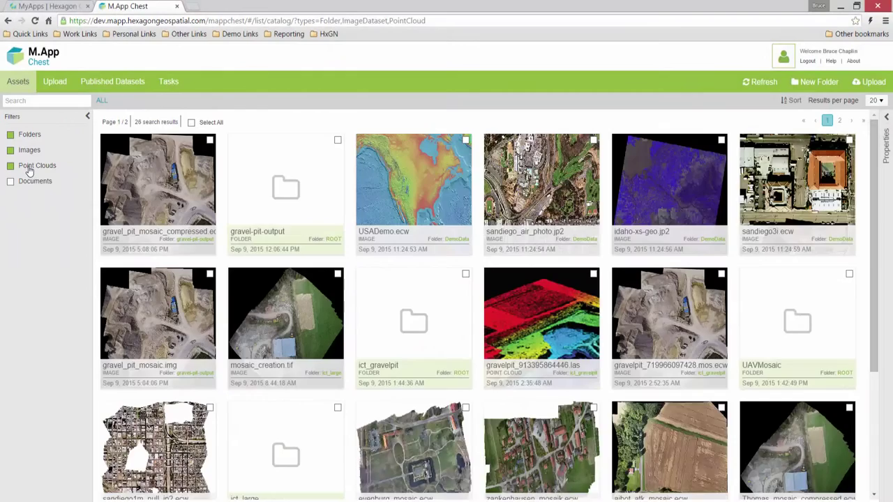
{"action": "left_click", "coordinate": [30, 169]}
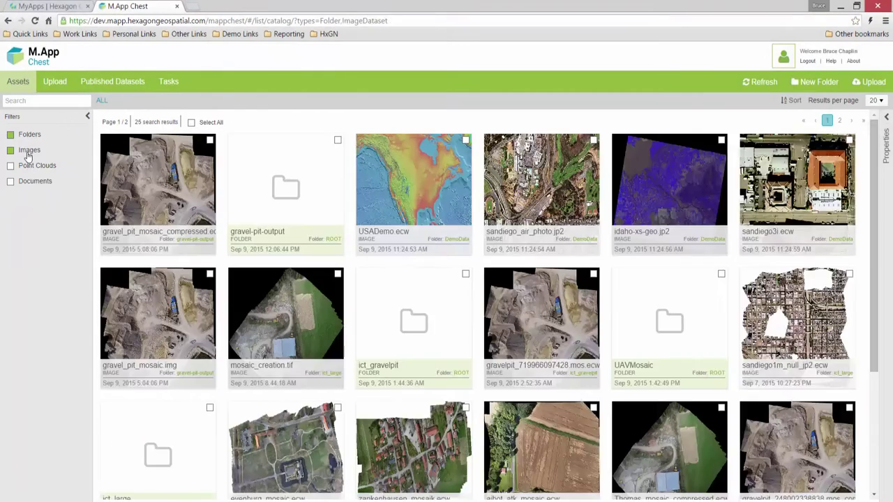
{"action": "left_click", "coordinate": [28, 151]}
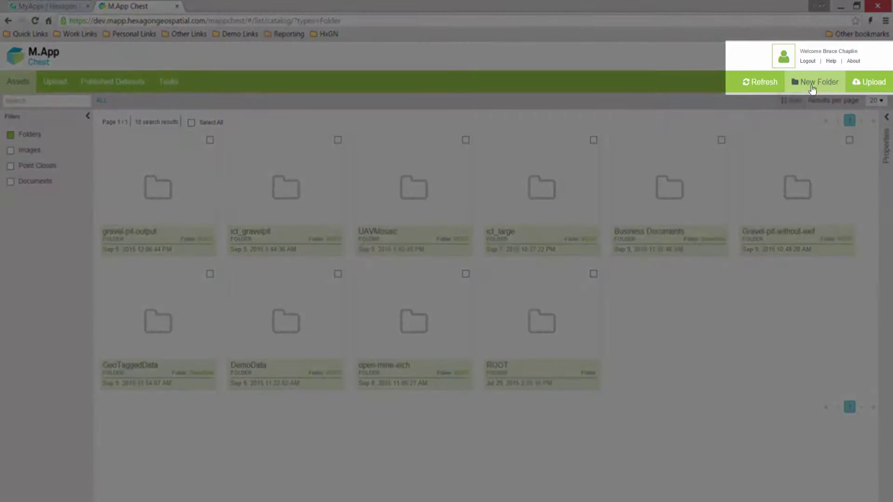
Step: Create a new folder named gravel-pit-data
{"action": "left_click", "coordinate": [813, 82]}
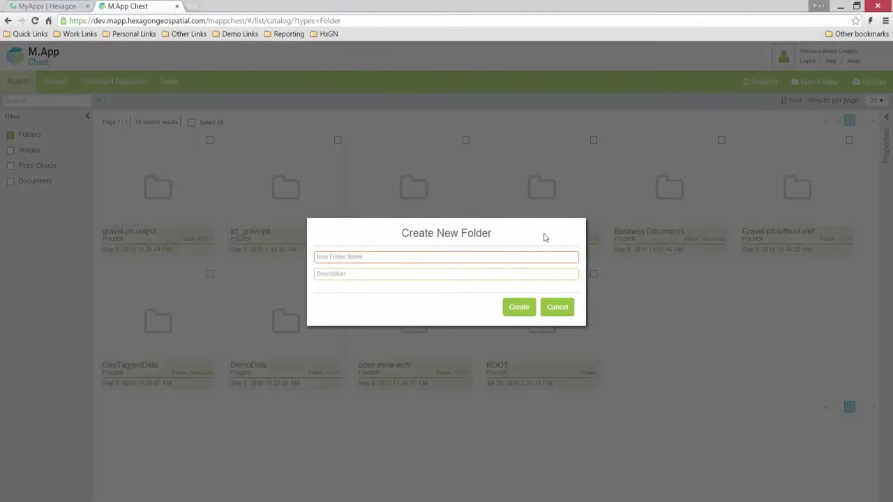
{"action": "left_click", "coordinate": [418, 257]}
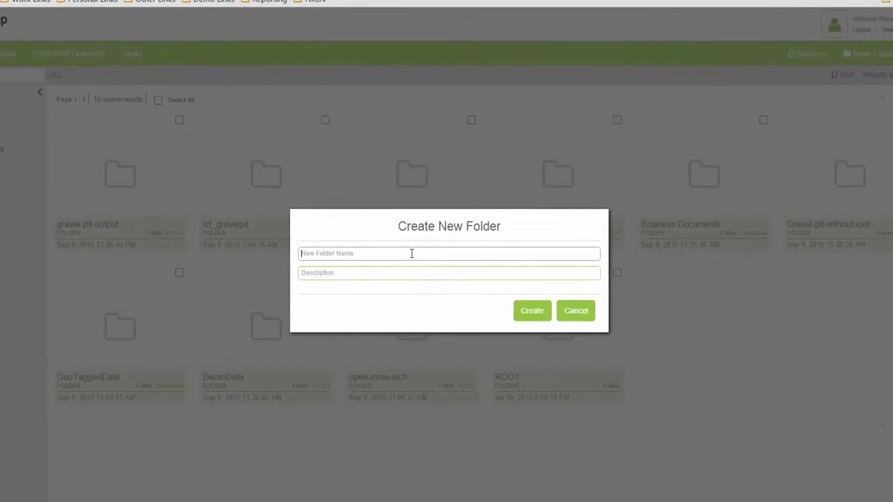
{"action": "type", "text": "gravel-pit-data"}
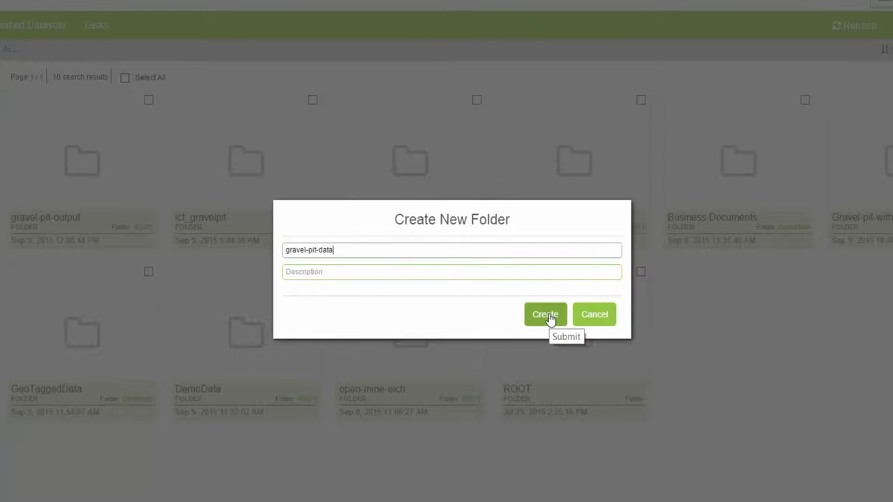
{"action": "left_click", "coordinate": [545, 315]}
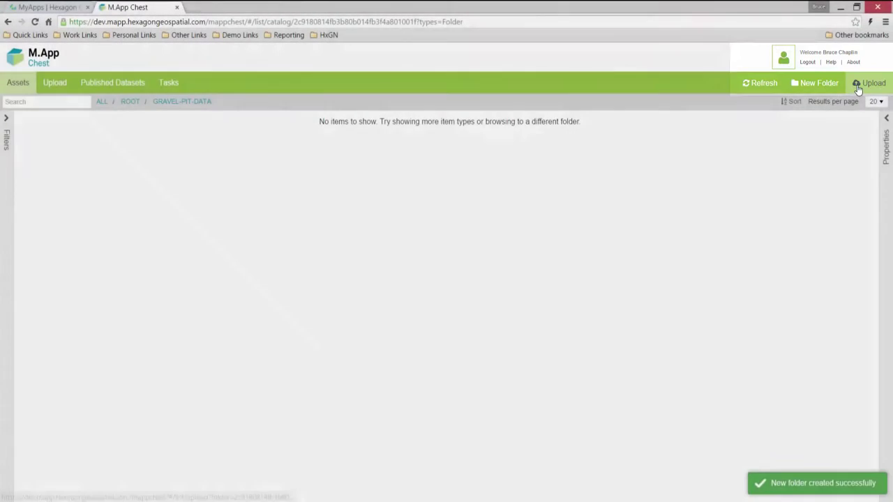
Step: Upload all the JPG images from the local Gravel-Pit folder, DSC04367.JPG through DSC04387.JPG, into the gravel-pit-data folder
{"action": "left_click", "coordinate": [855, 88]}
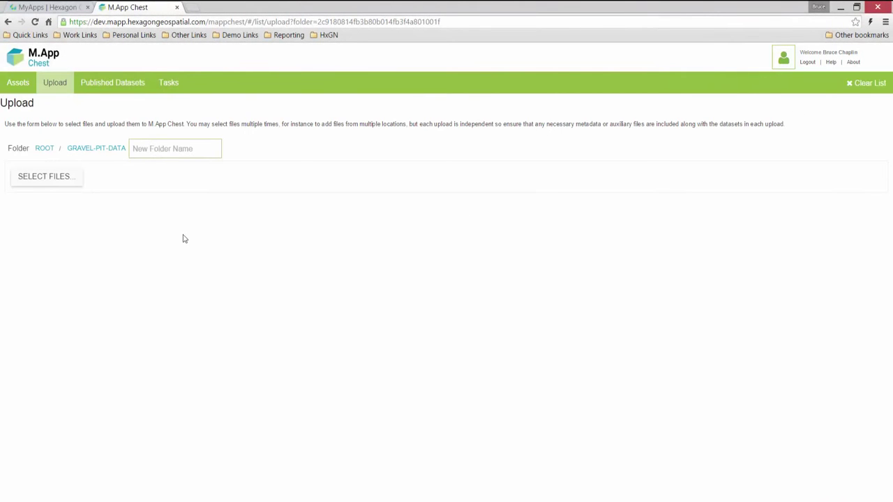
{"action": "left_click", "coordinate": [63, 182]}
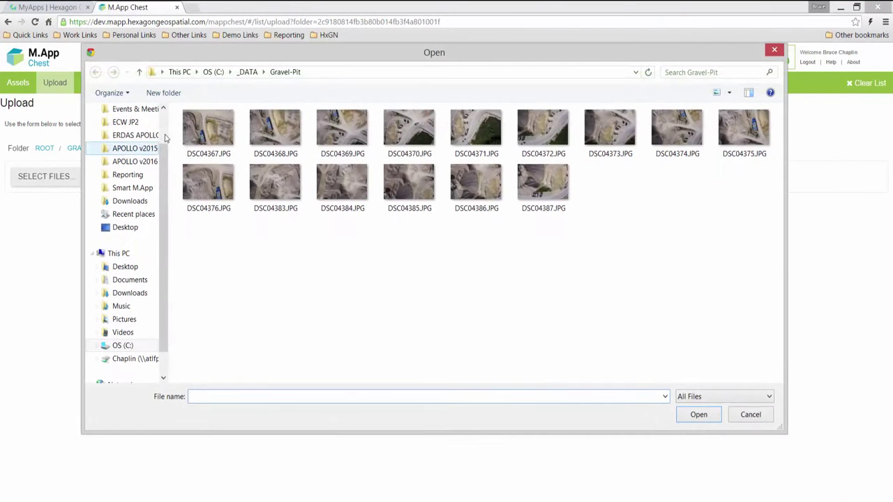
{"action": "left_click", "coordinate": [199, 129]}
{"action": "left_click", "coordinate": [547, 187], "text": "shift"}
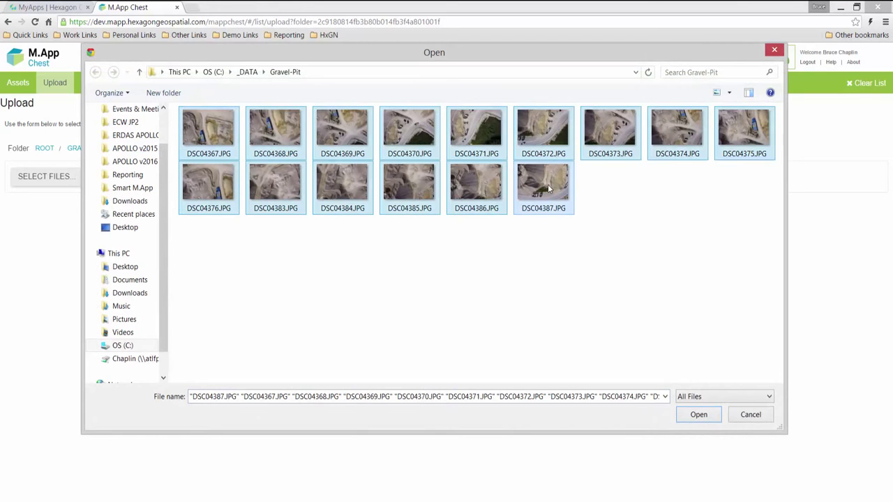
{"action": "left_click", "coordinate": [698, 415]}
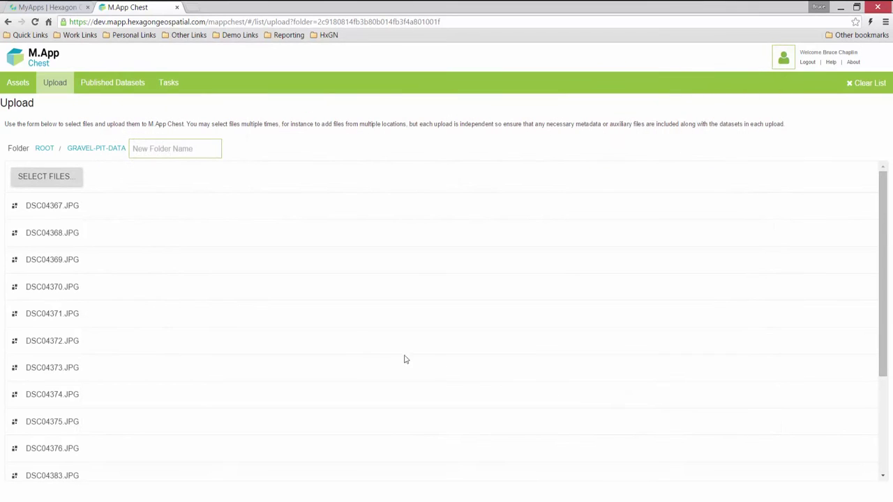
{"action": "scroll", "coordinate": [252, 371], "scroll_direction": "down", "scroll_amount": 5}
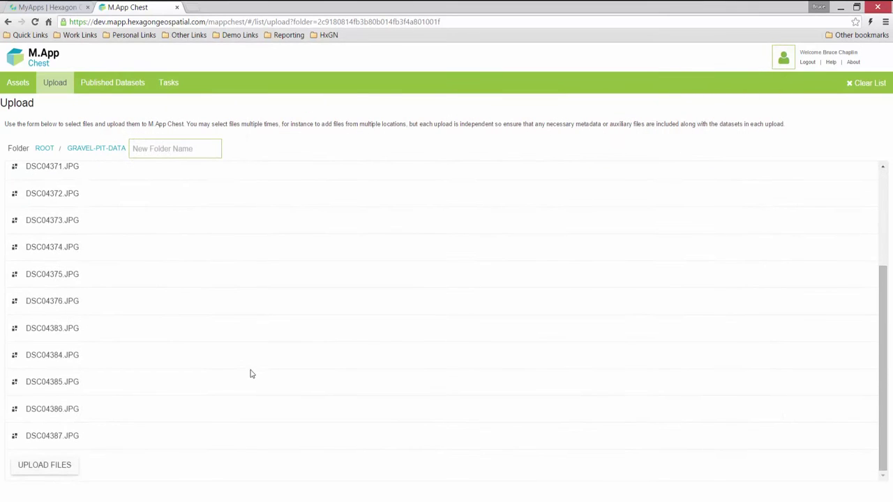
{"action": "left_click", "coordinate": [47, 466]}
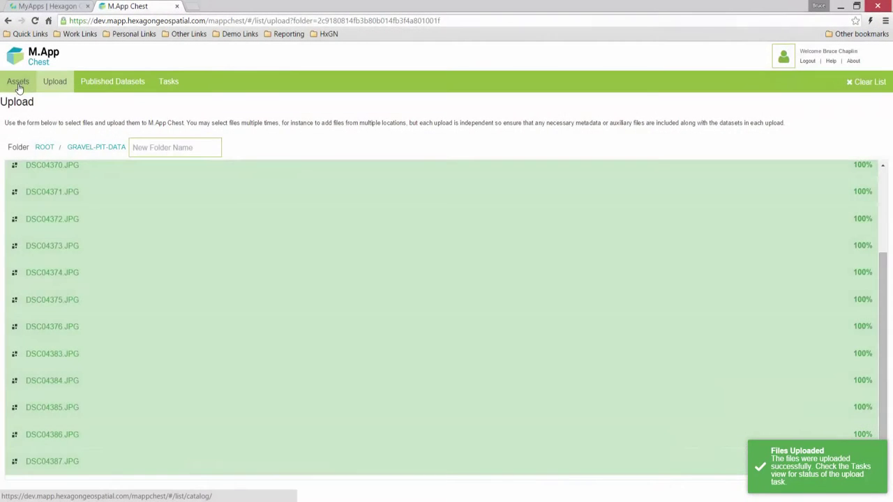
Step: Return to the asset catalog and hide documents, point clouds and images so only folders are listed
{"action": "left_click", "coordinate": [18, 89]}
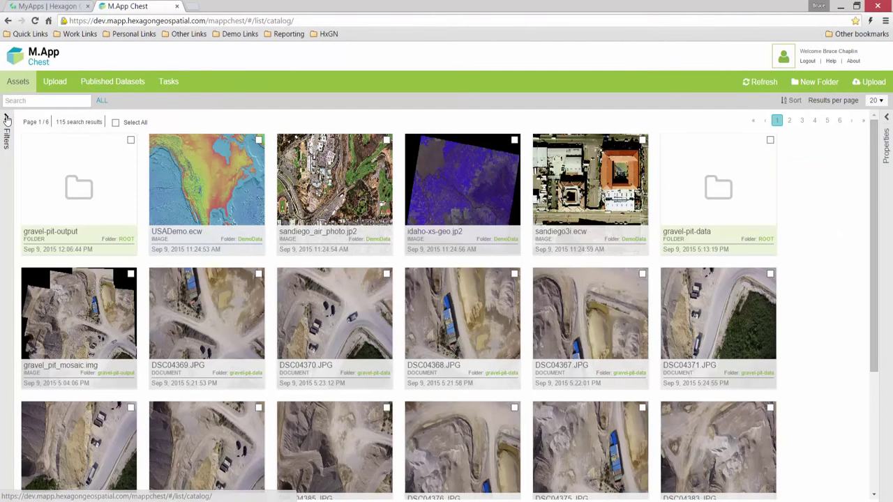
{"action": "left_click", "coordinate": [7, 118]}
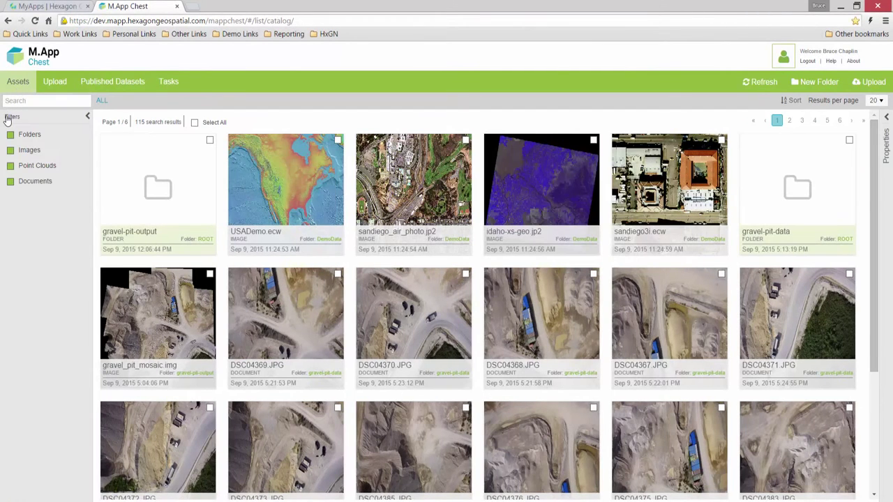
{"action": "left_click", "coordinate": [11, 182]}
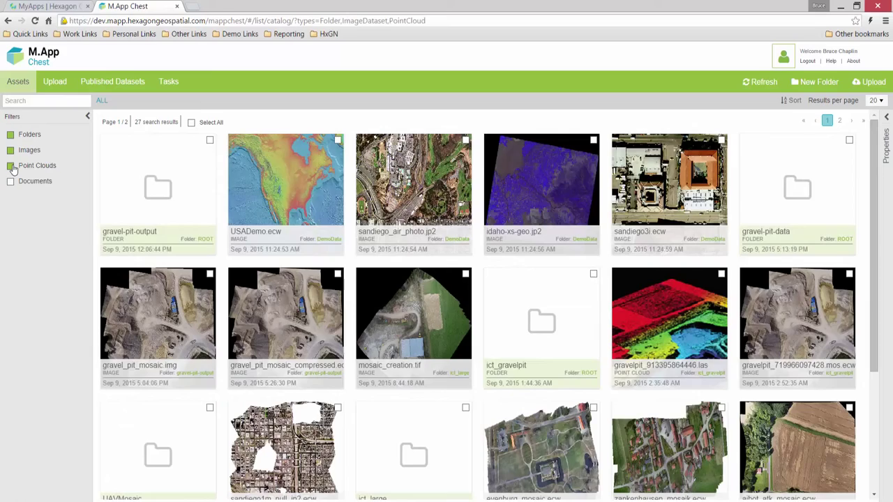
{"action": "left_click", "coordinate": [11, 167]}
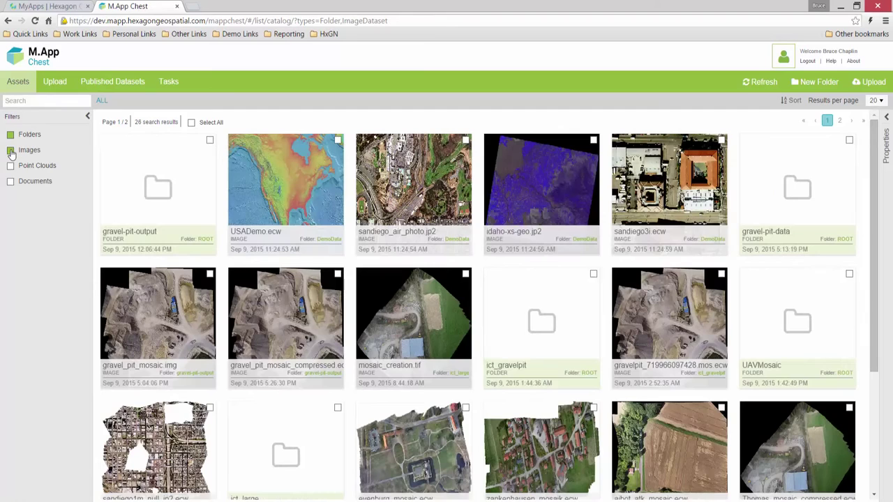
{"action": "left_click", "coordinate": [12, 151]}
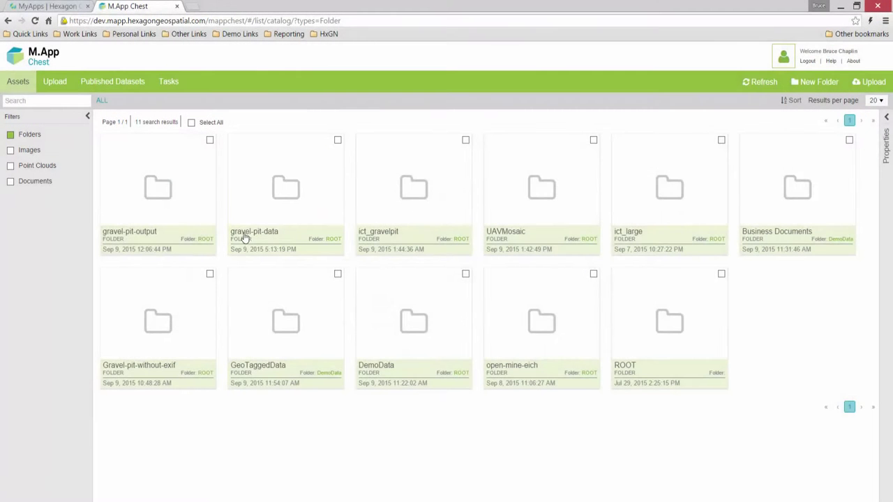
Step: Open the gravel-pit-data folder, include documents in the listing, and show the properties of DSC04370.JPG
{"action": "left_click", "coordinate": [249, 236]}
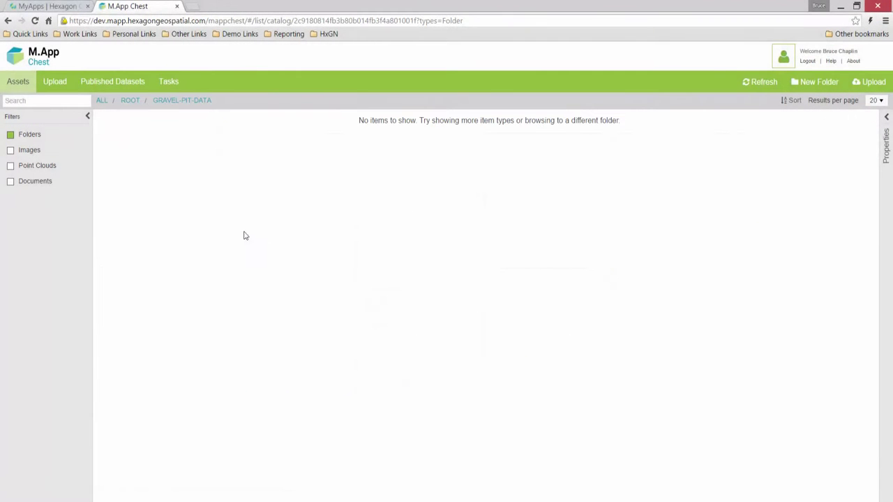
{"action": "left_click", "coordinate": [37, 182]}
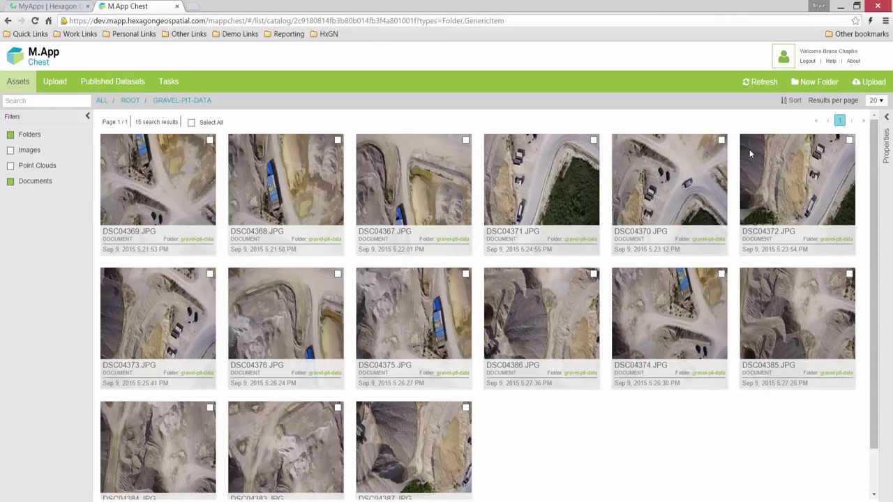
{"action": "left_click", "coordinate": [887, 120]}
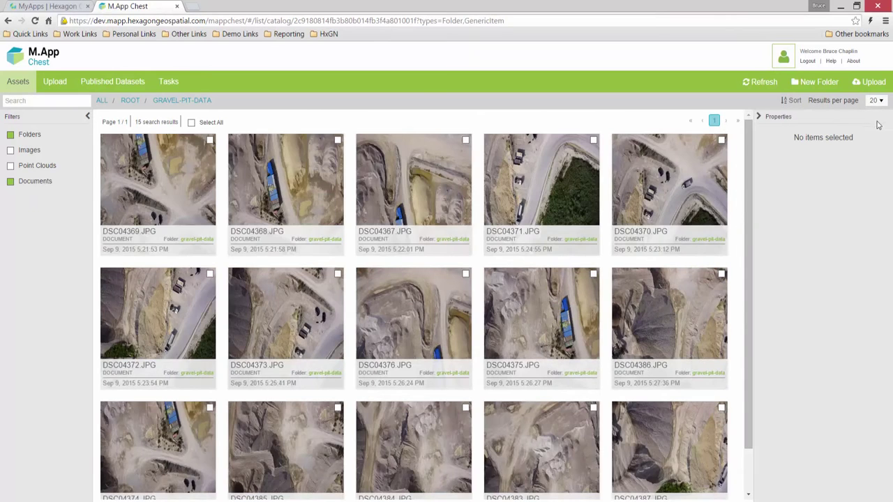
{"action": "left_click", "coordinate": [668, 180]}
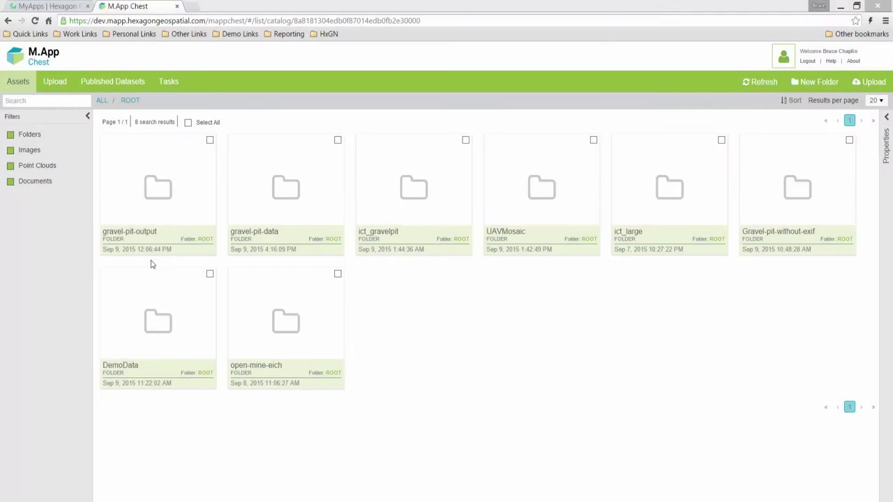
Step: Open the gravel-pit-output folder, select gravel_pit_mosaic.img and display its properties
{"action": "left_click", "coordinate": [139, 238]}
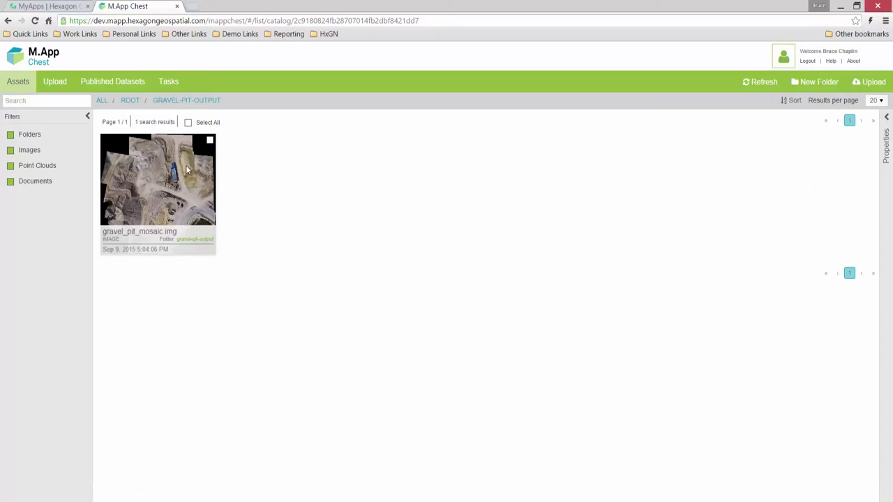
{"action": "left_click", "coordinate": [190, 168]}
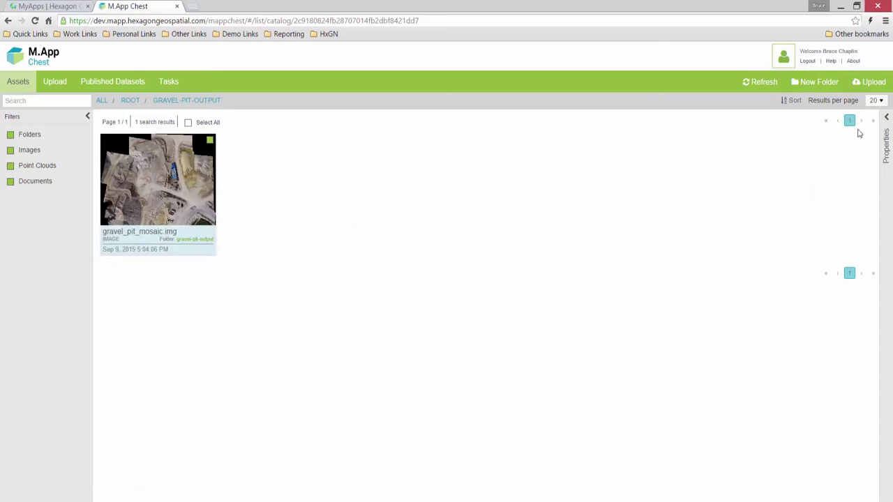
{"action": "left_click", "coordinate": [885, 116]}
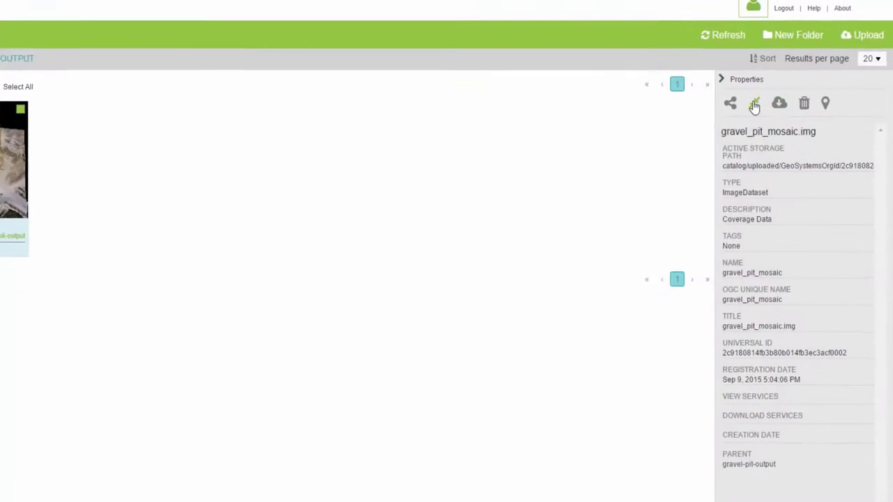
Step: Compress gravel_pit_mosaic.img to gravel_pit_mosaic_compressed.ecw as ECWv3 with a 15:1 target compression rate, and close the dialog
{"action": "left_click", "coordinate": [770, 122]}
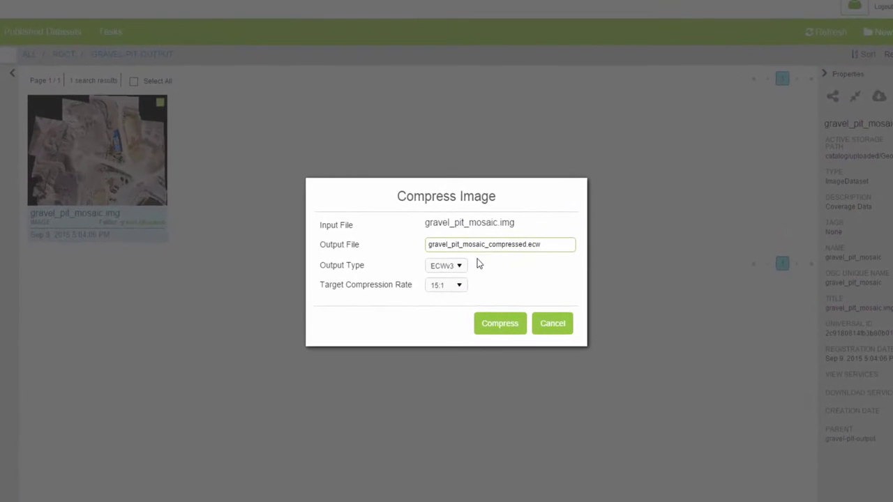
{"action": "left_click", "coordinate": [499, 317]}
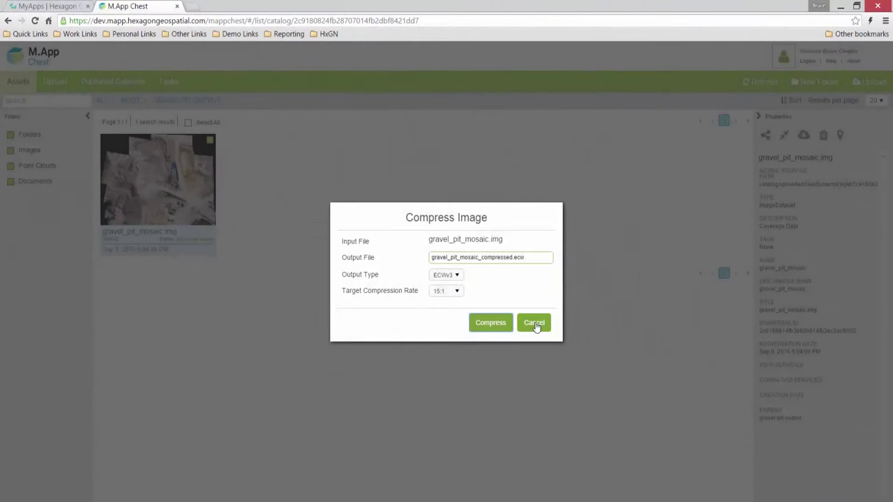
{"action": "left_click", "coordinate": [534, 326]}
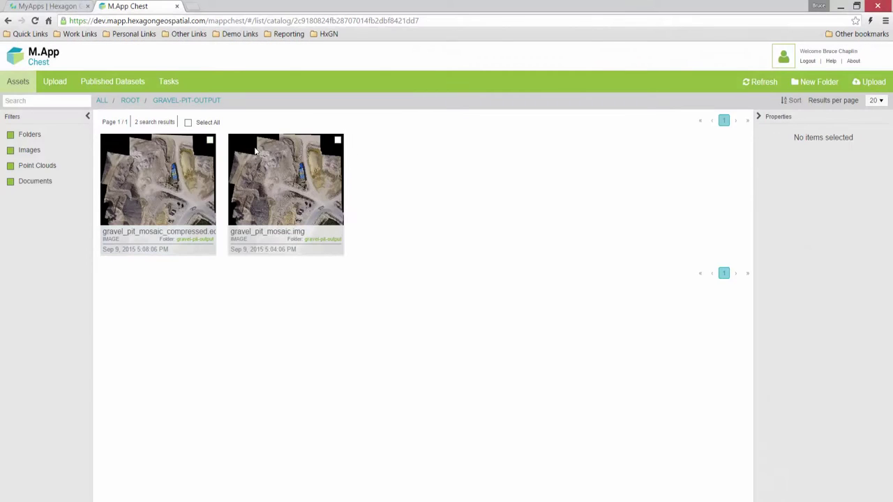
Step: Publish gravel_pit_mosaic_compressed.ecw with output CRS 4326,3785 and the WMS, WMTS and ECWP view services
{"action": "left_click", "coordinate": [210, 142]}
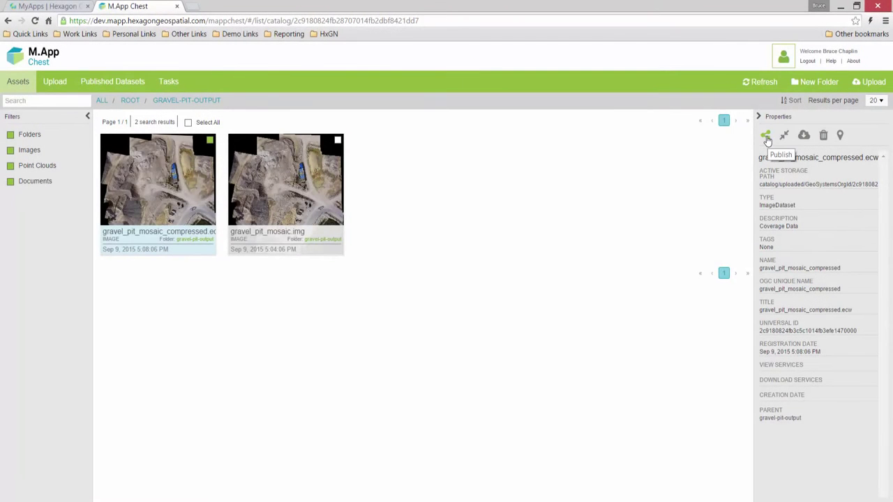
{"action": "left_click", "coordinate": [766, 137]}
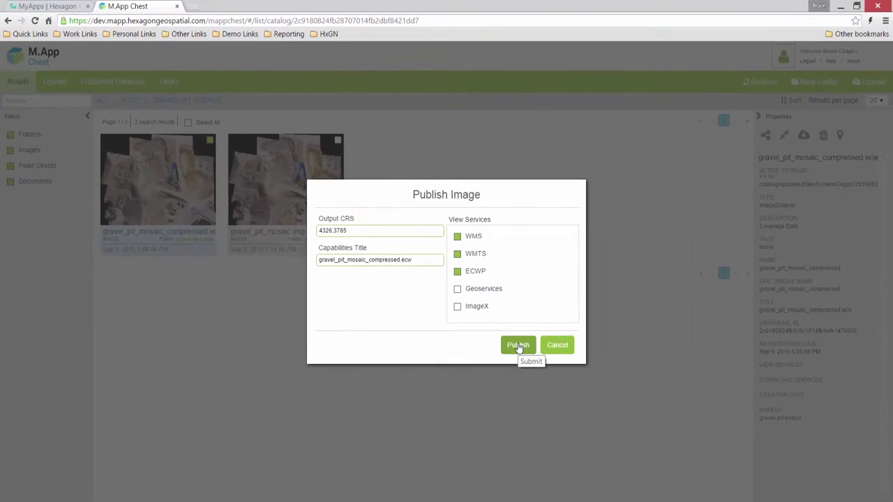
{"action": "left_click", "coordinate": [518, 347]}
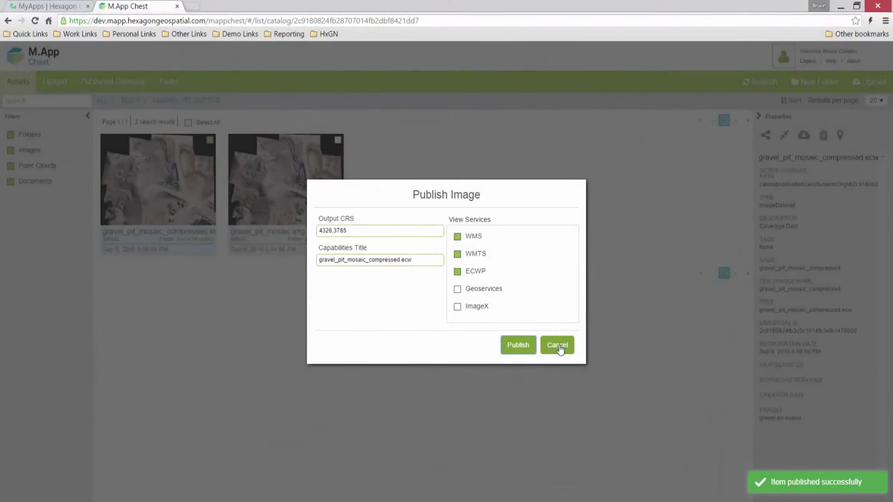
{"action": "left_click", "coordinate": [558, 346]}
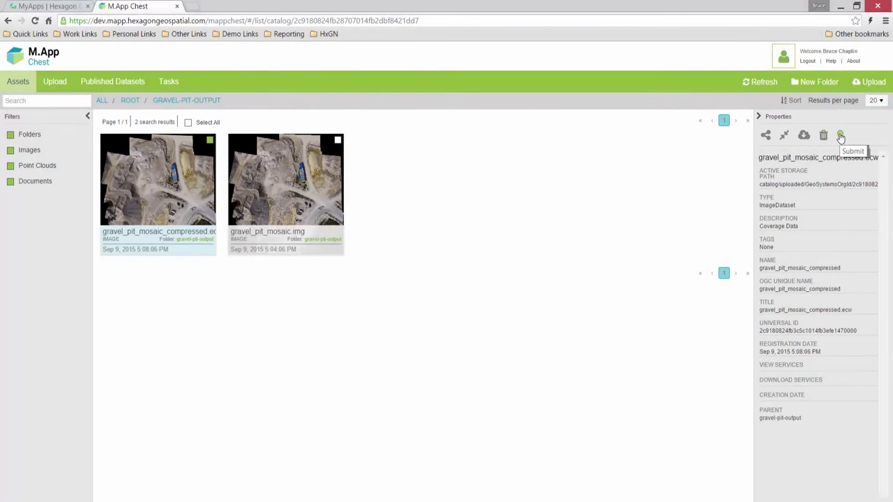
Step: Preview the compressed mosaic on the map and examine it up close at its location in the gravel pit
{"action": "left_click", "coordinate": [840, 135]}
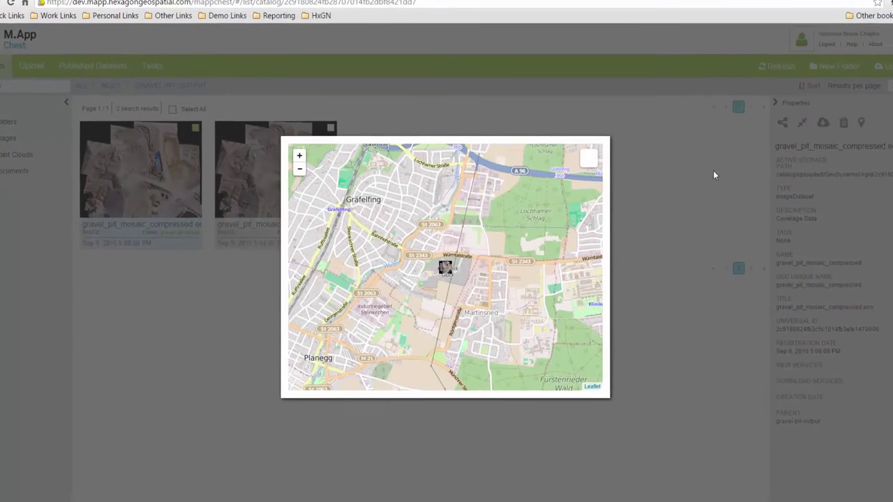
{"action": "scroll", "coordinate": [430, 274], "scroll_direction": "up", "scroll_amount": 3}
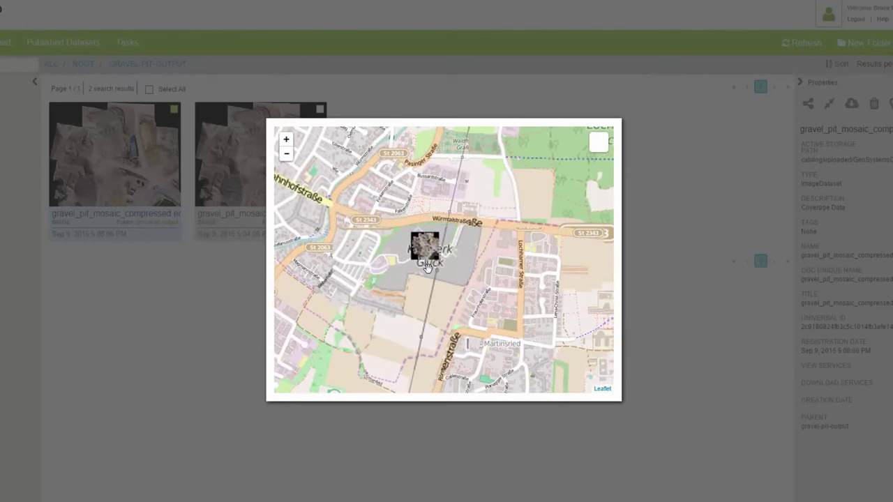
{"action": "left_click_drag", "start_coordinate": [427, 267], "coordinate": [456, 298]}
{"action": "scroll", "coordinate": [457, 299], "scroll_direction": "up", "scroll_amount": 1}
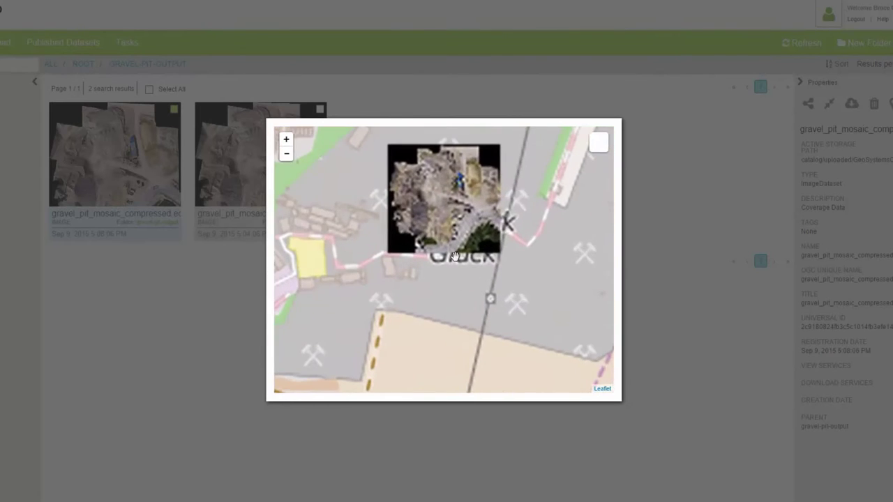
{"action": "left_click_drag", "start_coordinate": [455, 265], "coordinate": [453, 322]}
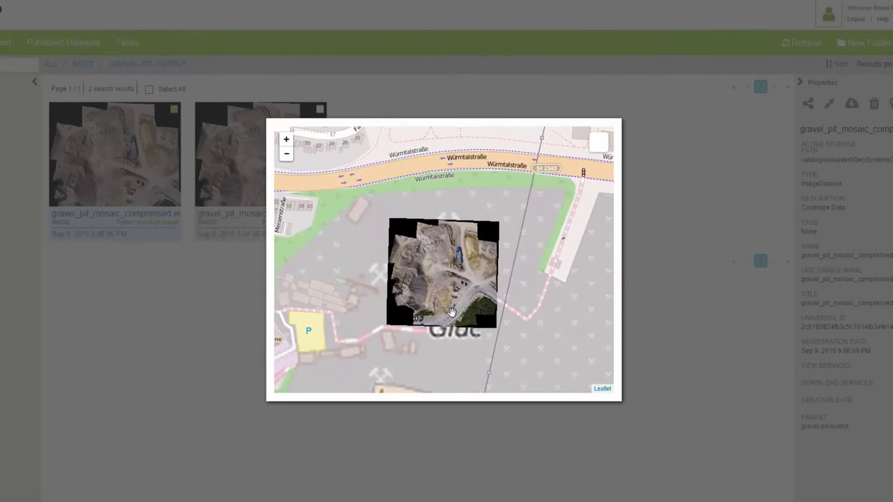
{"action": "scroll", "coordinate": [453, 322], "scroll_direction": "up", "scroll_amount": 1}
{"action": "left_click_drag", "start_coordinate": [447, 289], "coordinate": [456, 316]}
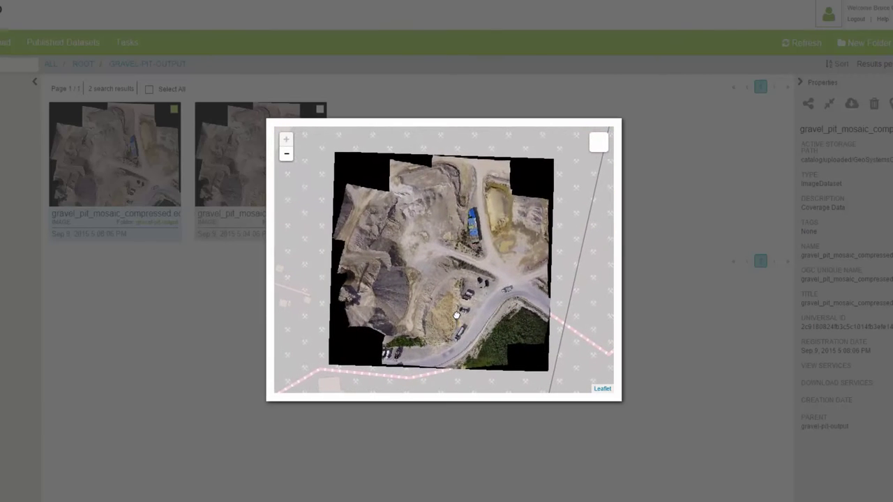